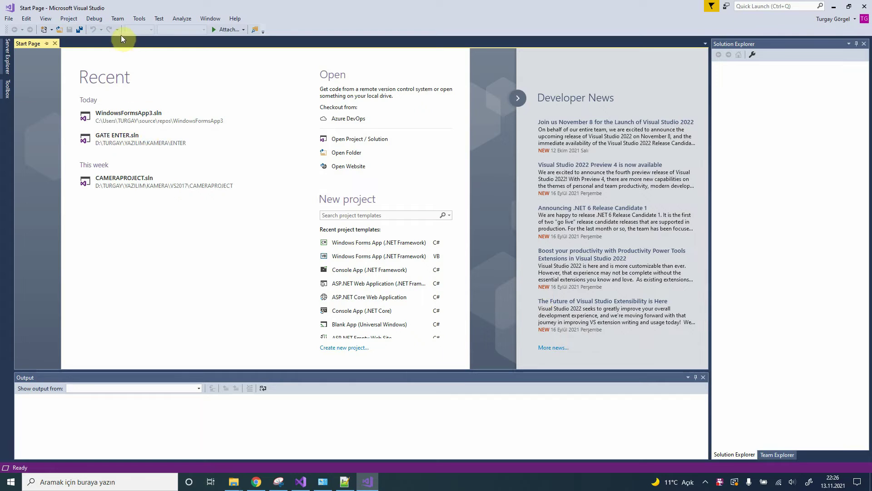
Step: Start a new Visual C# Windows Forms App (.NET Framework) project and rename it WindowsFormsAppLinq
click(12, 18)
mouse_move(41, 29)
click(157, 34)
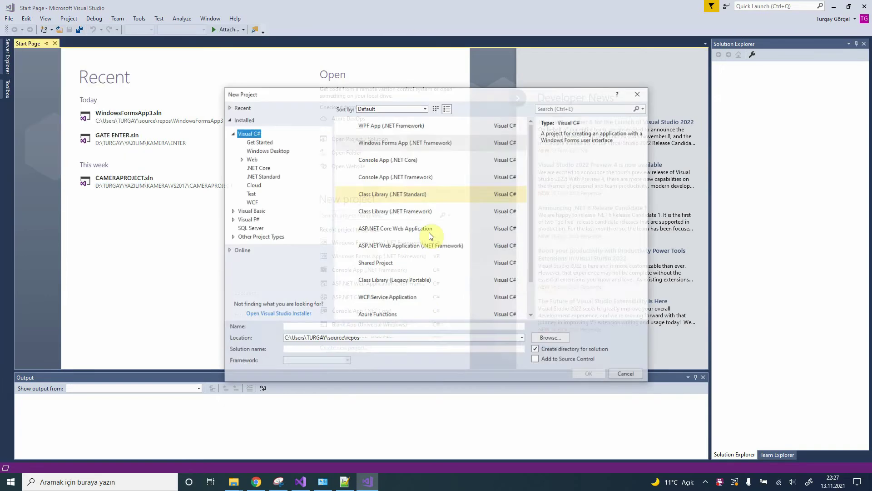
click(389, 145)
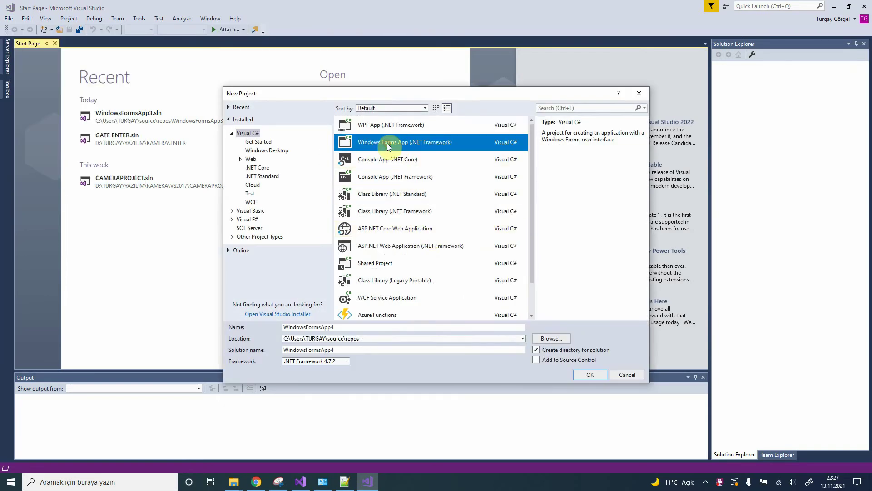
click(248, 133)
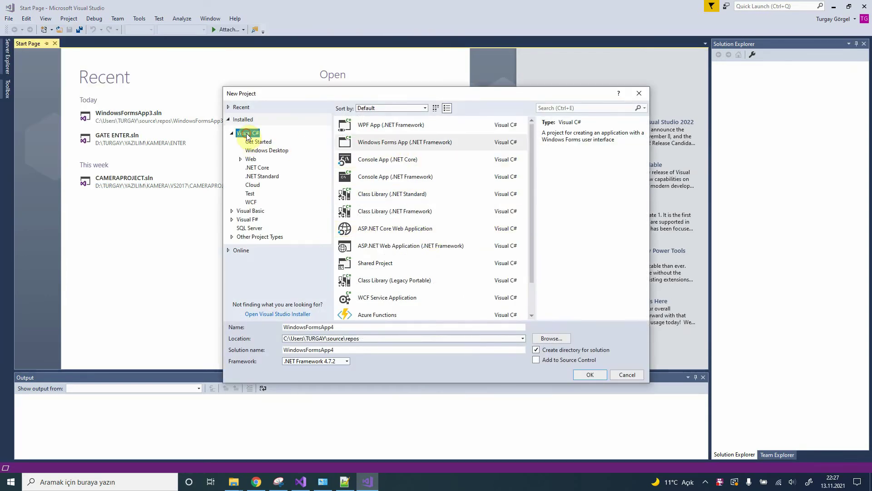
click(393, 148)
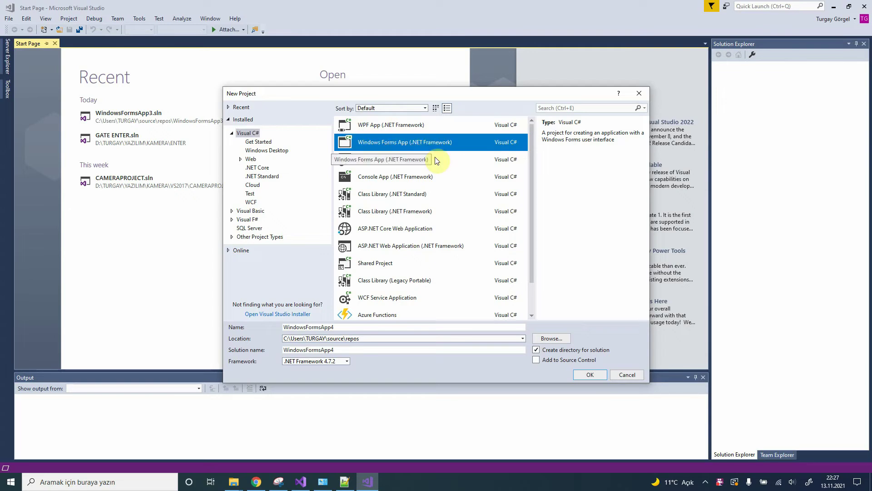
double_click(451, 331)
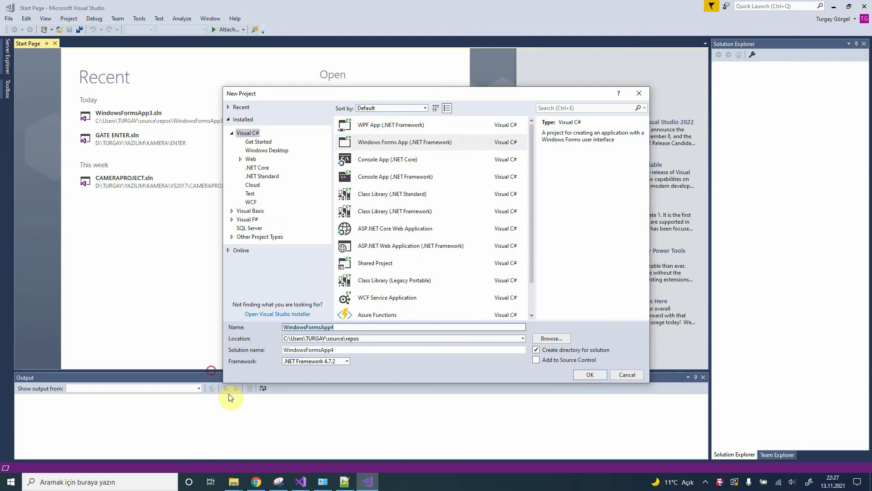
key(End)
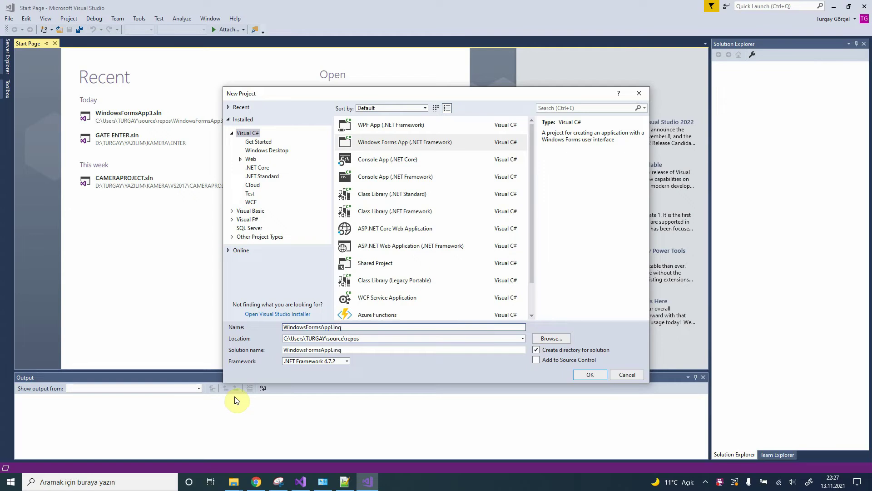
Step: Create the WindowsFormsAppLinq project, then expand and collapse its References in Solution Explorer
click(592, 375)
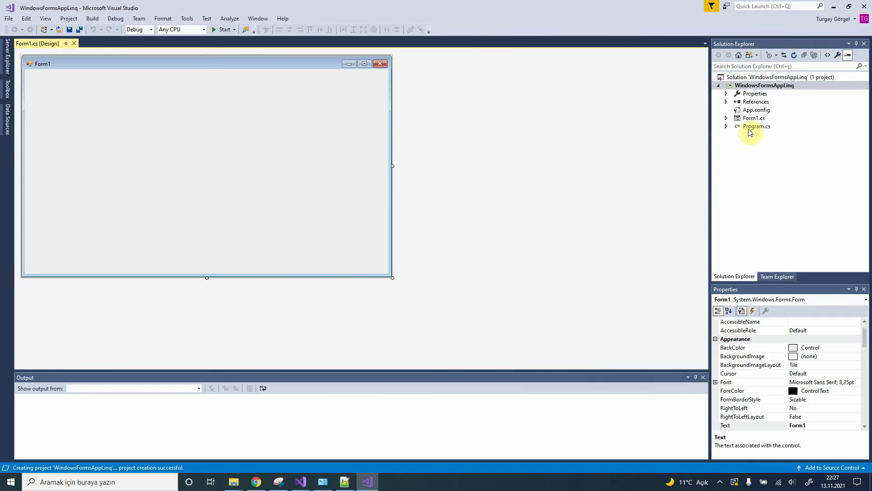
click(727, 102)
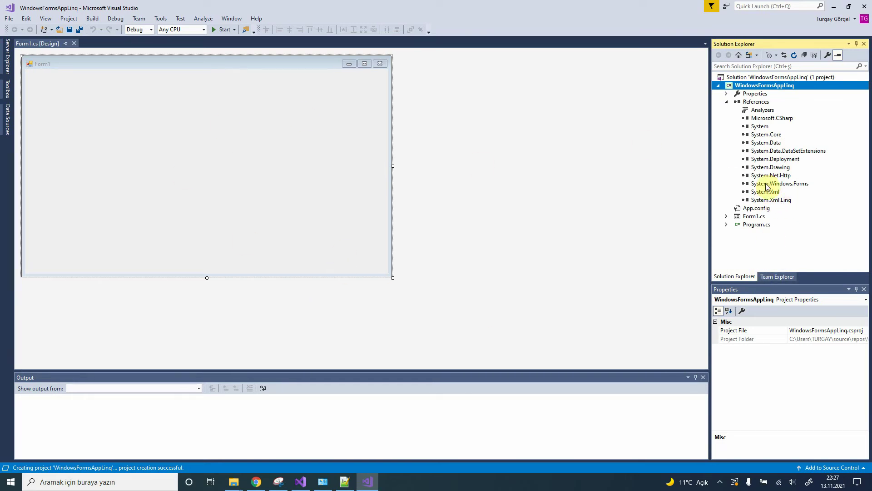
click(725, 101)
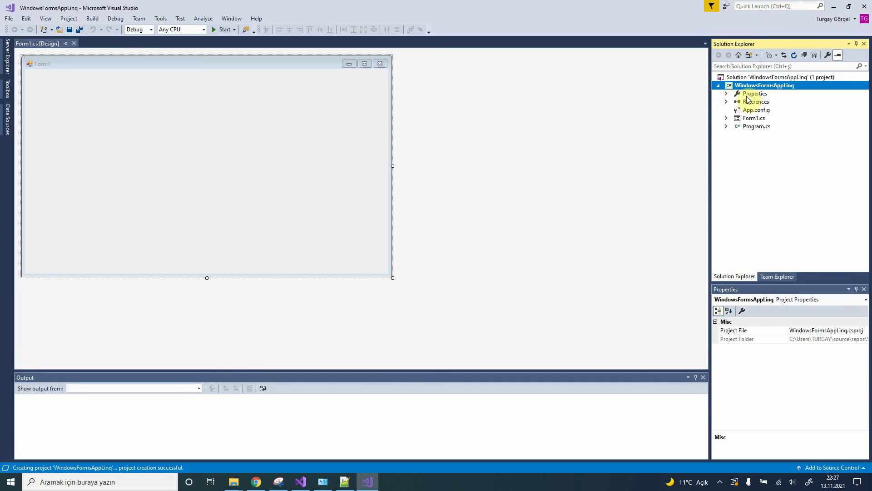
Step: Add a new empty Class item named ListManager.cs to WindowsFormsAppLinq
right_click(741, 89)
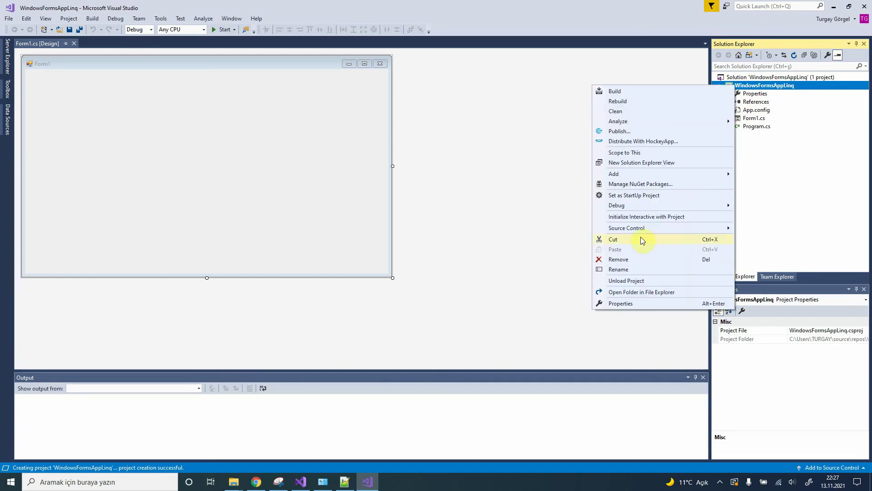
click(636, 175)
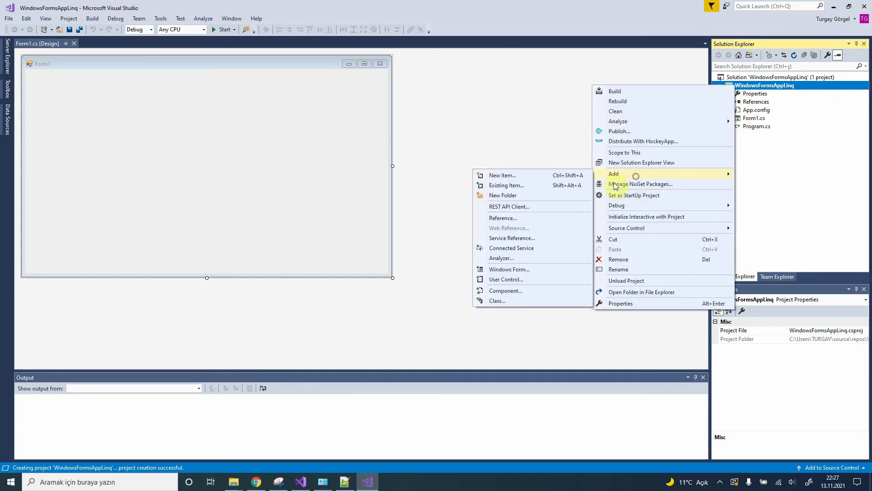
click(505, 175)
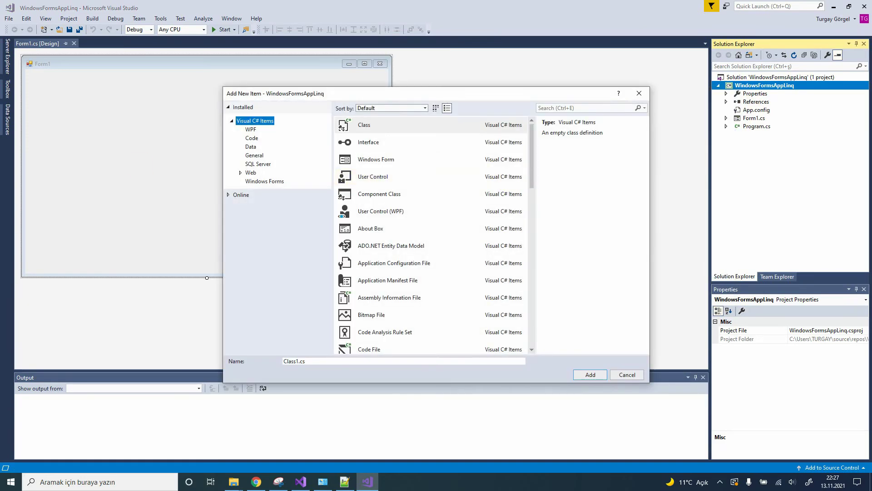
click(370, 122)
drag(314, 360, 230, 363)
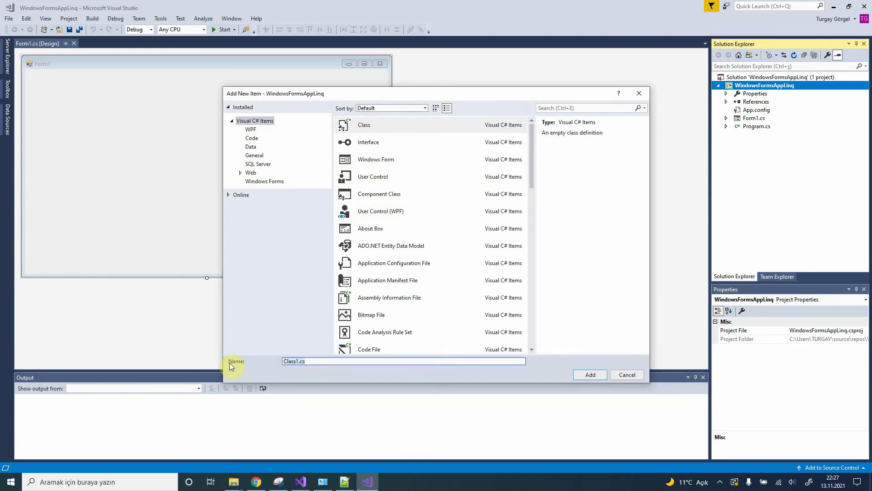
text(ListManager.cs)
click(585, 375)
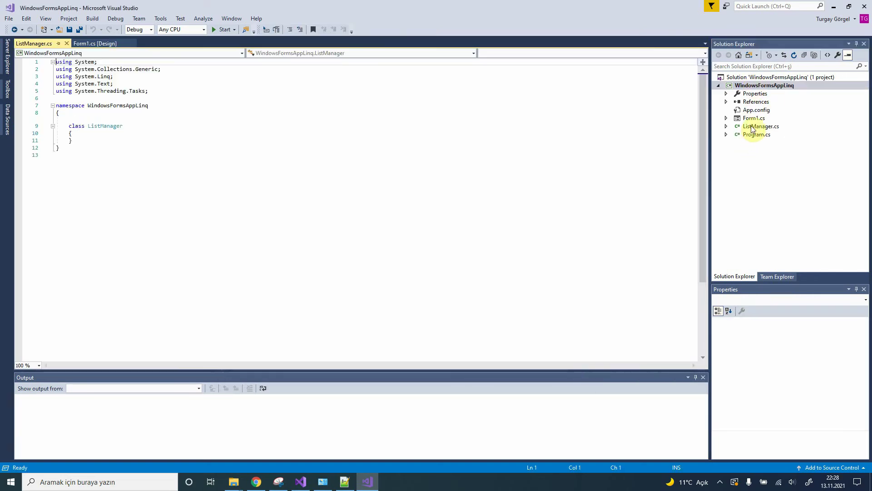
Step: Make ListManager public, paste in the static LoadDemoData method with six people, and save
click(756, 127)
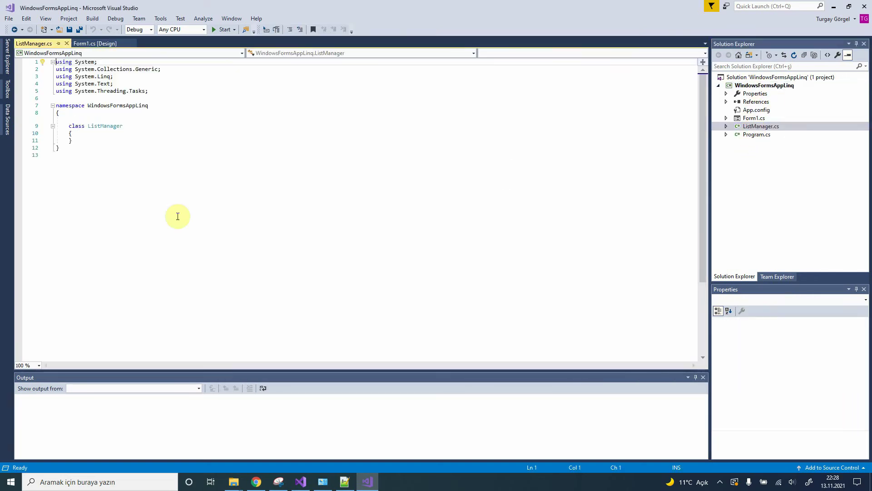
click(65, 127)
text(public)
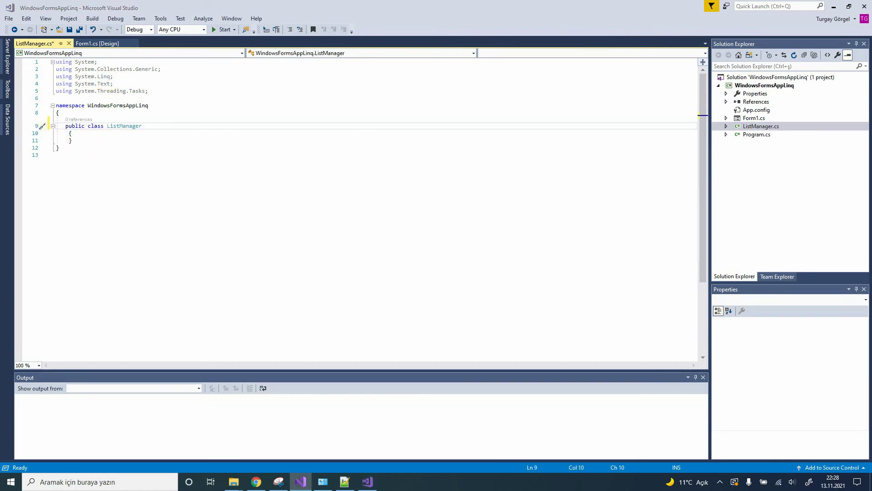
click(76, 134)
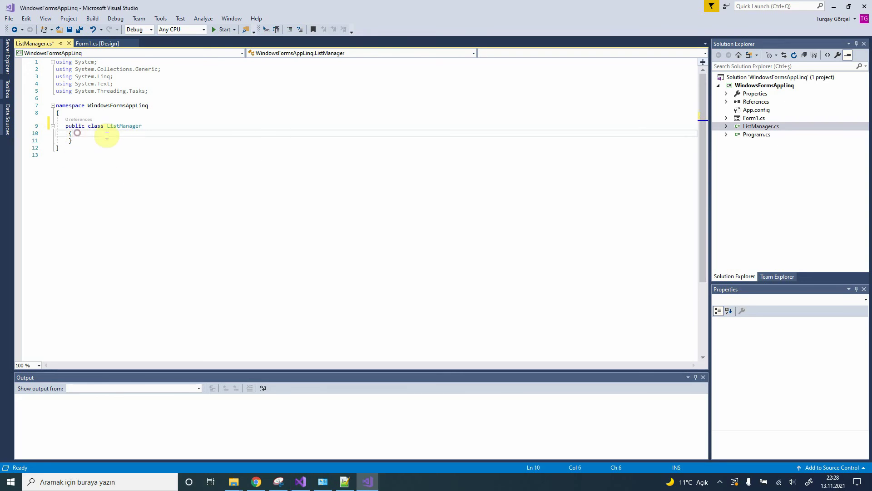
key(ctrl+v)
key(ctrl+s)
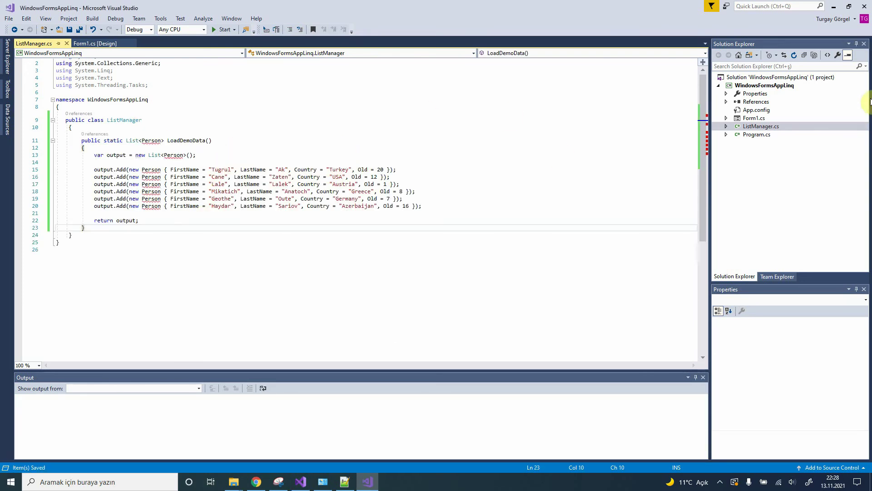
Step: Add a new Class item named Person.cs to WindowsFormsAppLinq
right_click(743, 89)
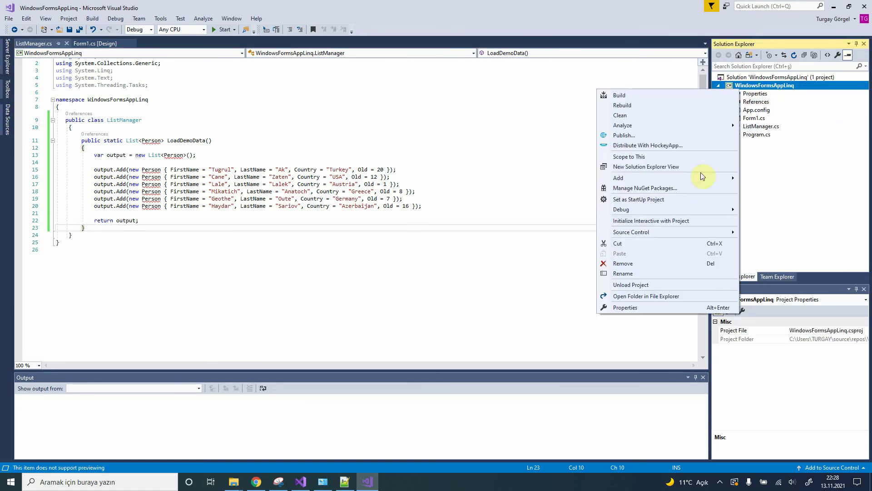
mouse_move(618, 178)
click(526, 181)
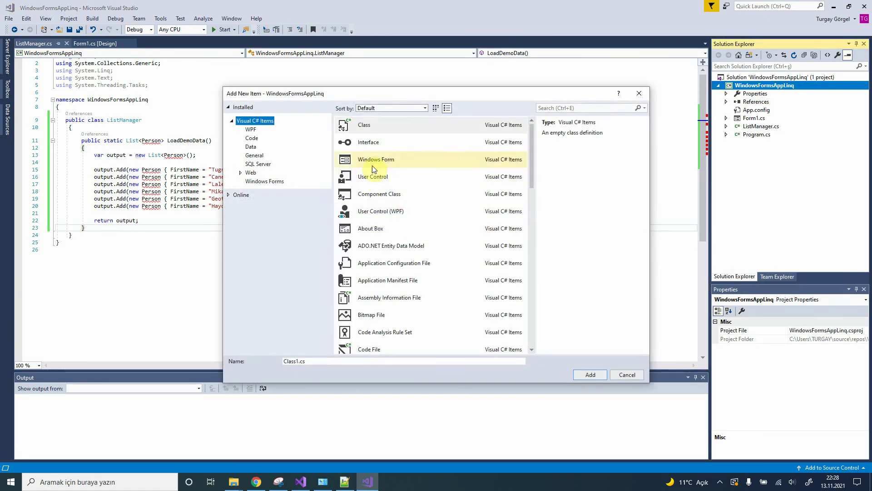
double_click(317, 358)
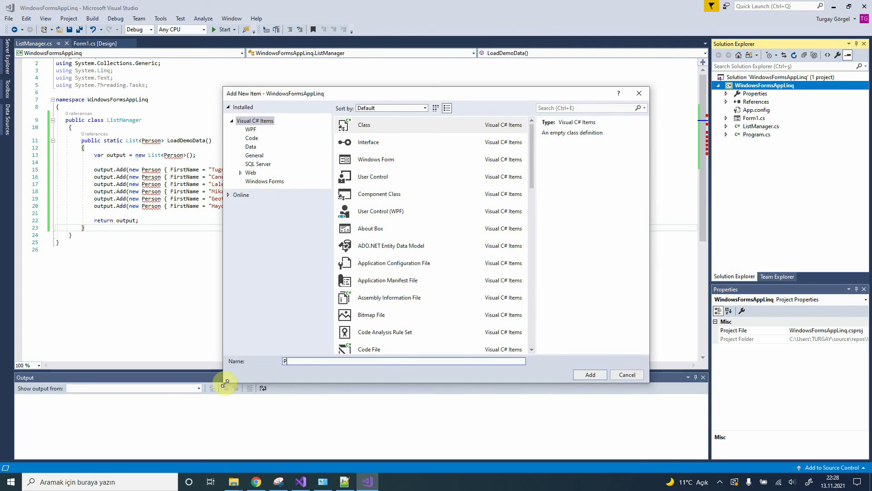
text(Person)
key(Return)
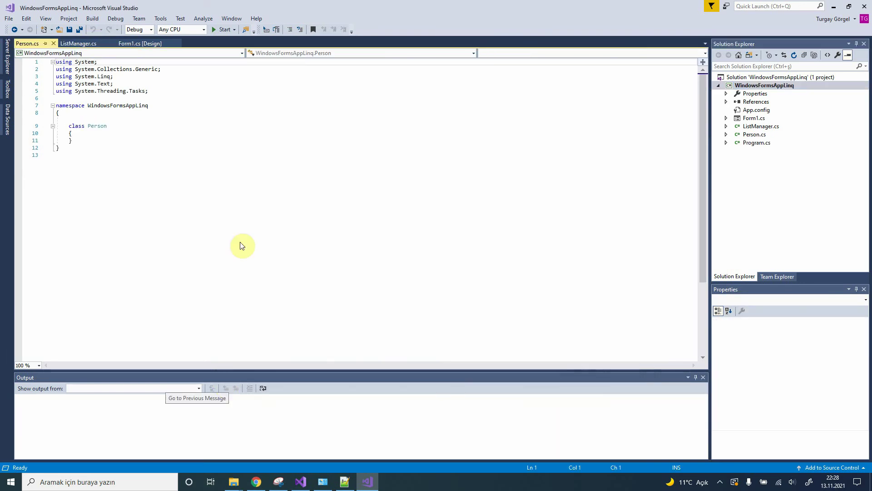
mouse_move(102, 76)
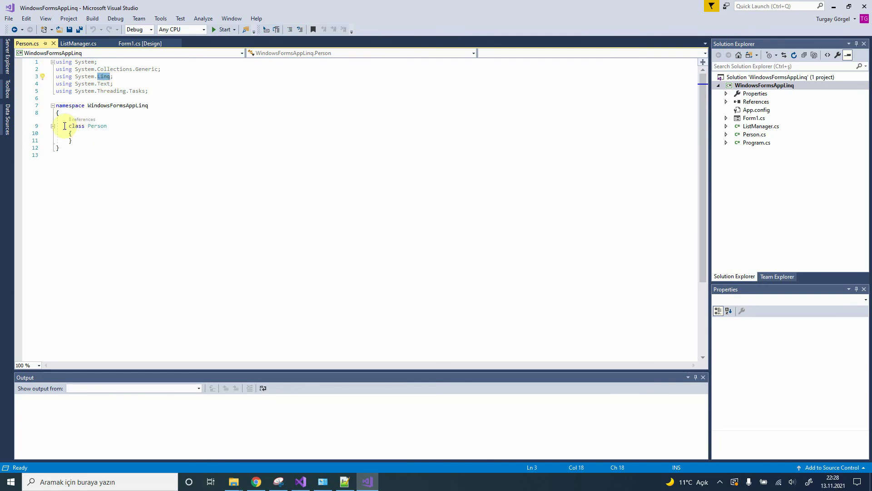
Step: Make Person public, paste in FirstName, LastName, Country and Old properties, and save
click(62, 126)
text(public)
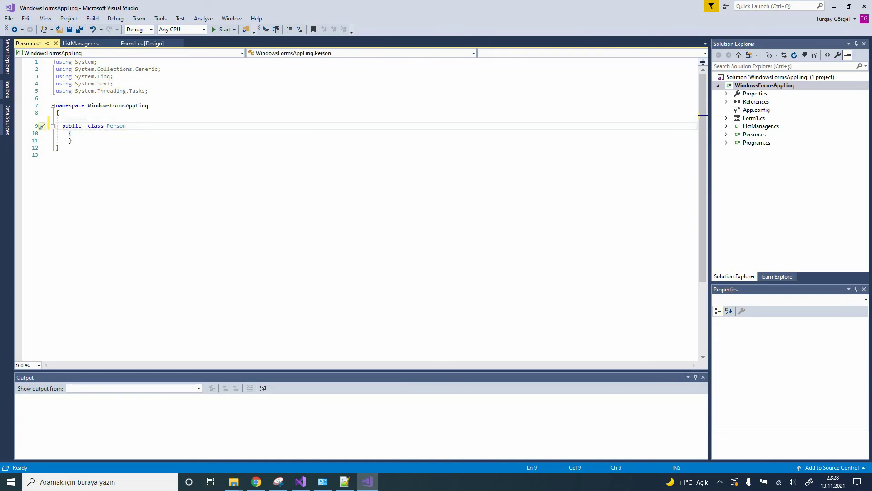
click(300, 482)
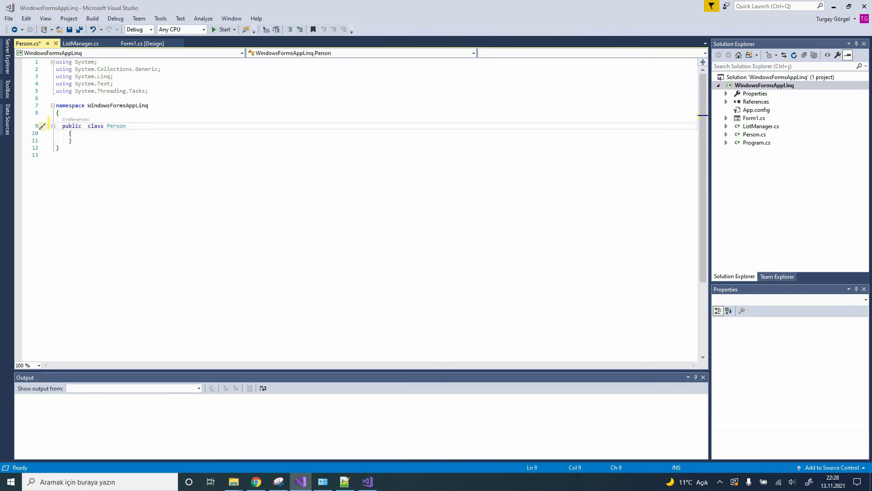
click(86, 135)
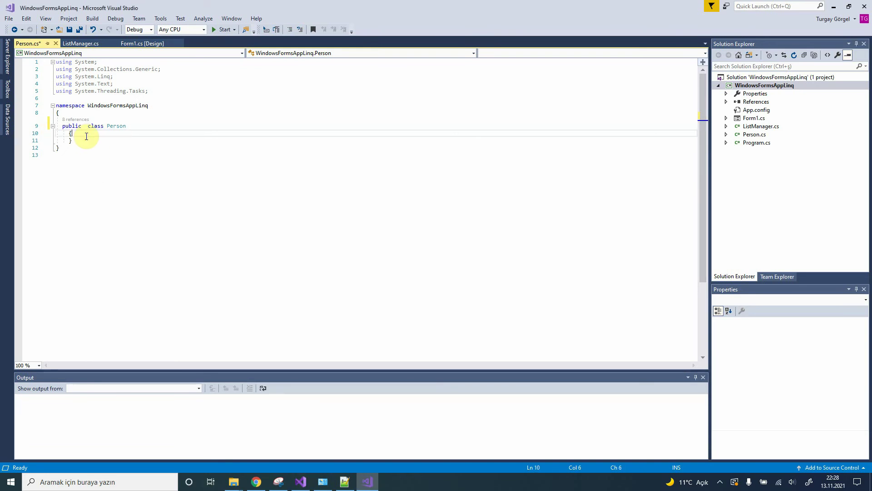
text(public string FirstName { get; set; }         public string LastName { get; set; }         public string Country { get; set; }         public int Old { get; set; })
scroll(96, 136, down, 1)
key(ctrl+s)
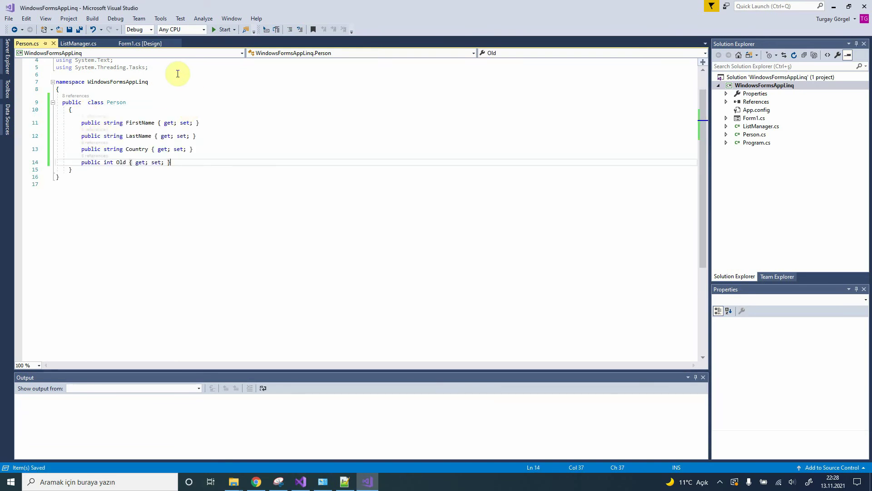
Step: Review the LastName and FirstName properties, then return to ListManager.cs
click(262, 140)
click(181, 124)
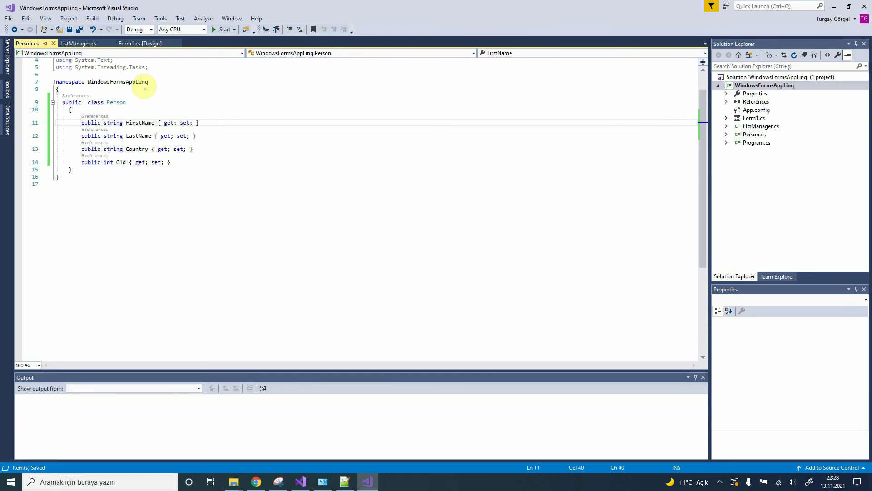
click(84, 41)
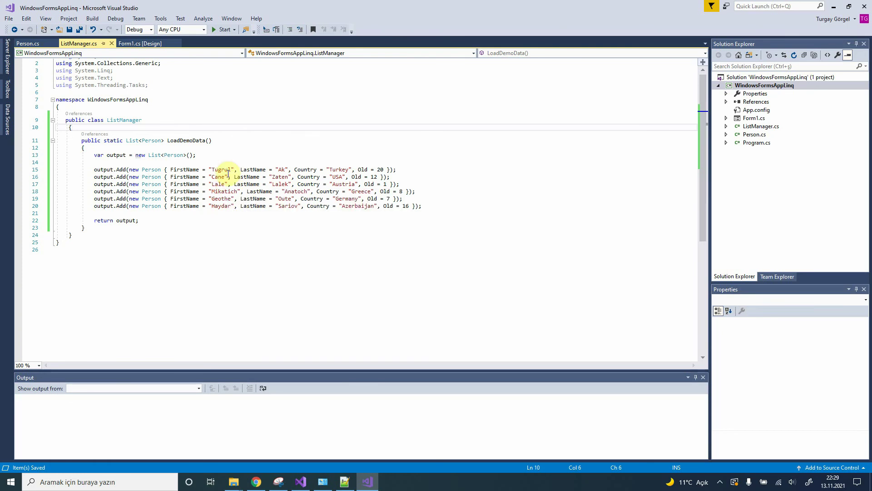
Step: Open Form1's source via View Code, then run the app and close the empty form
click(140, 43)
right_click(150, 111)
click(176, 119)
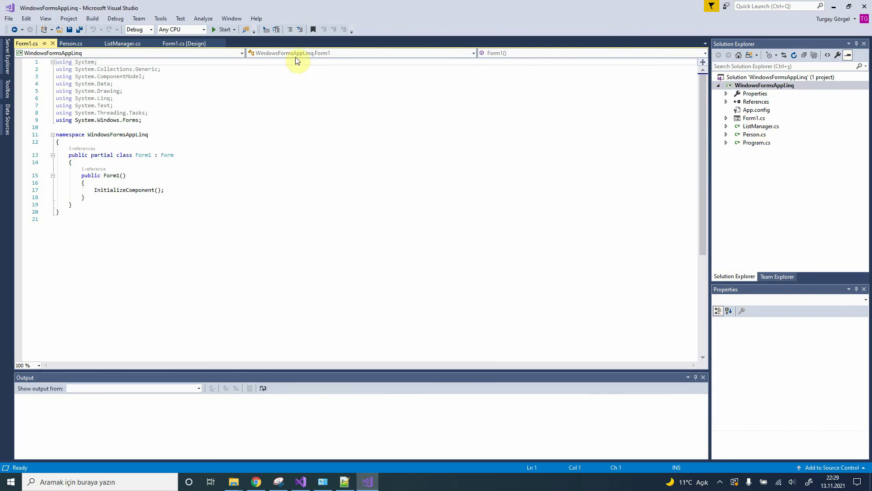
click(223, 30)
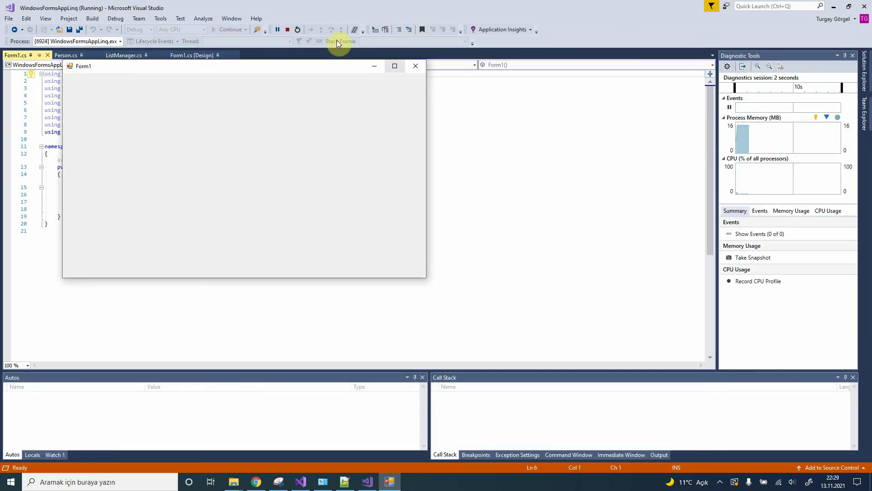
click(287, 29)
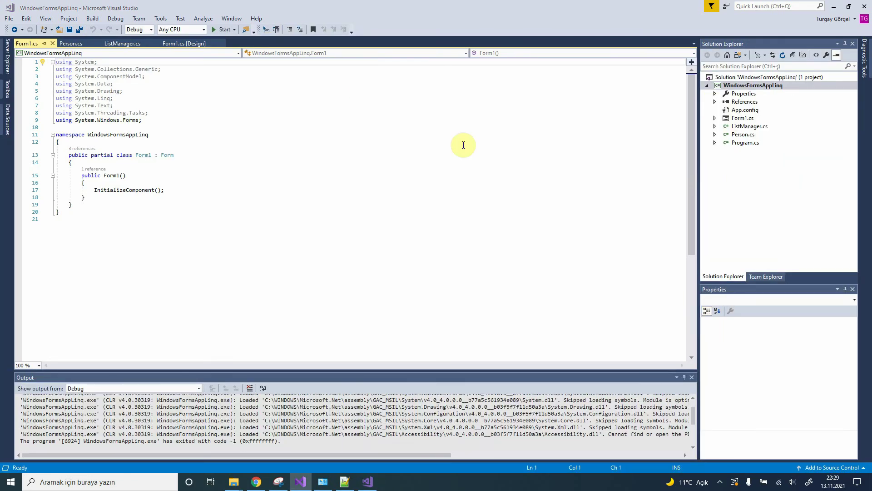
Step: Open Program.cs and paste the heading and foreach person-printing code into Main
click(747, 144)
double_click(748, 143)
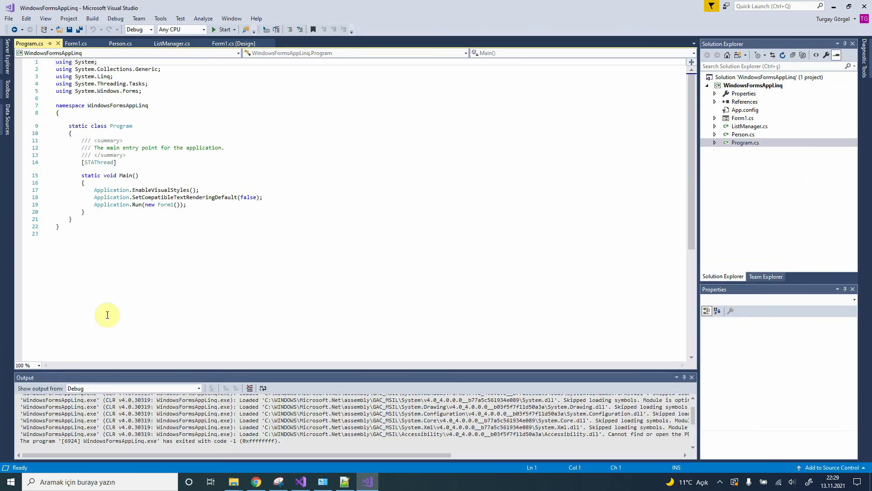
click(124, 189)
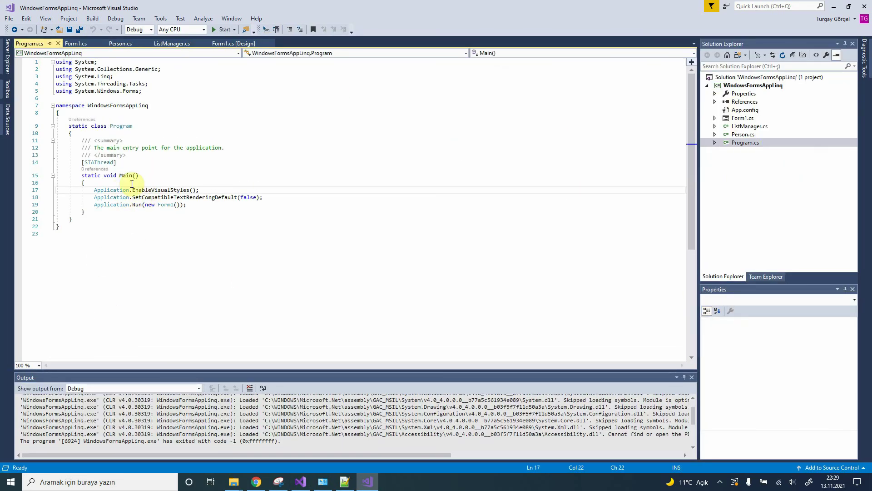
click(137, 183)
key(Return)
key(Return)
key(Return)
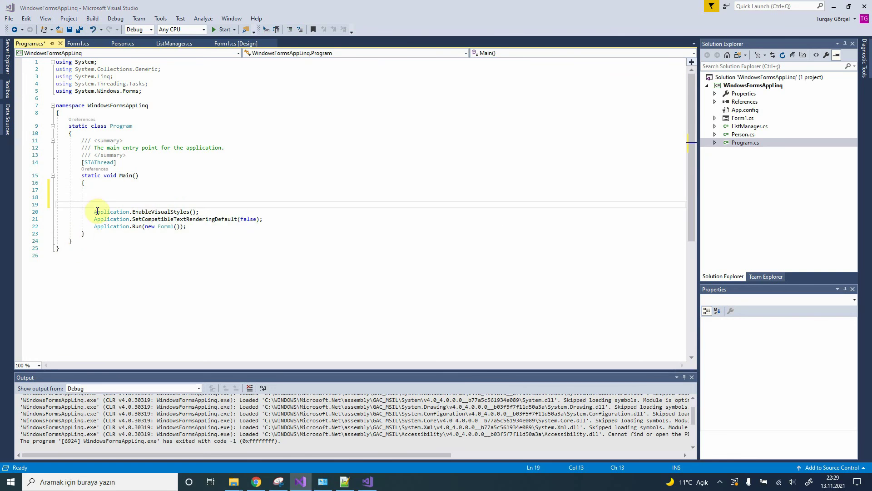
click(102, 190)
key(ctrl+v)
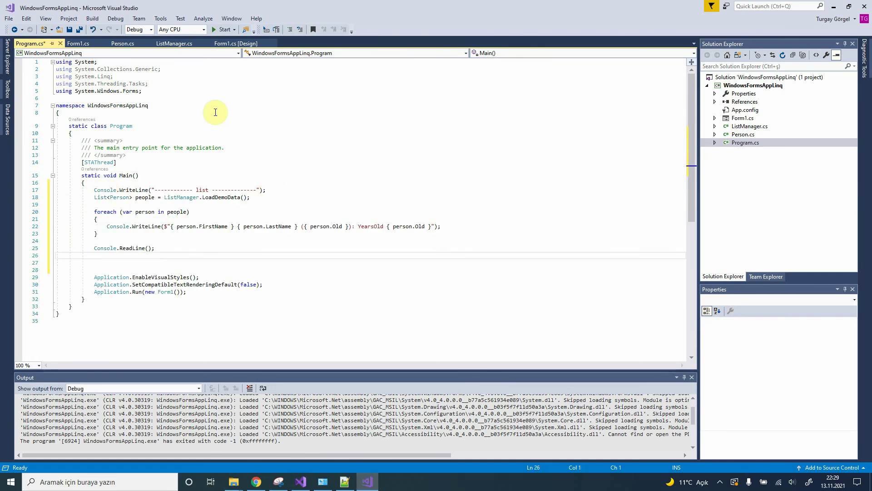
Step: Test-run, comment out the three Application lines, and rerun to print the person list
click(224, 30)
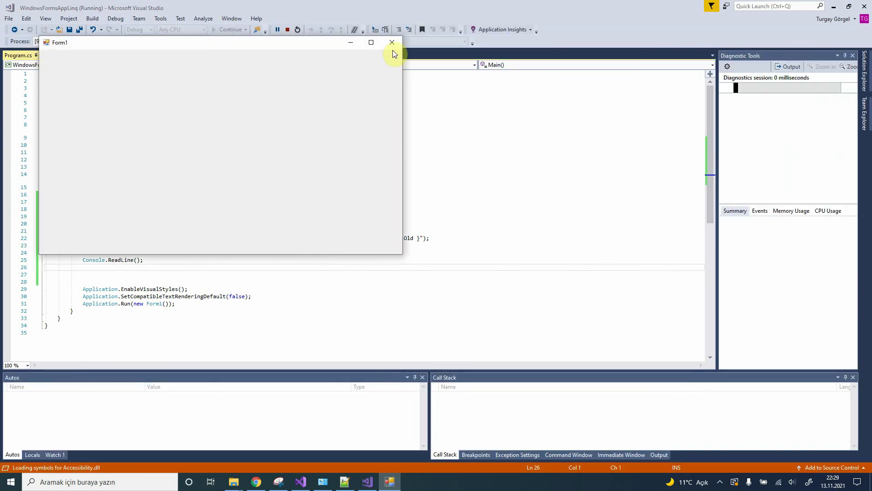
click(389, 43)
drag(188, 291, 83, 276)
click(290, 29)
click(208, 241)
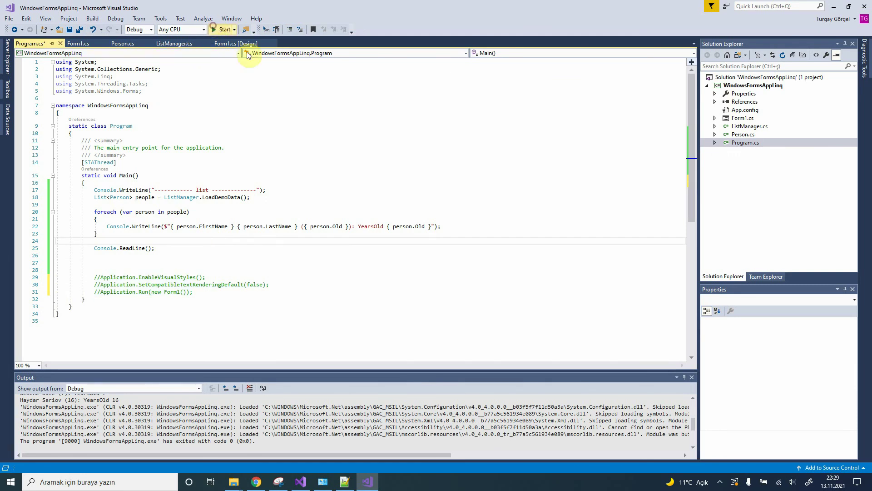
click(220, 30)
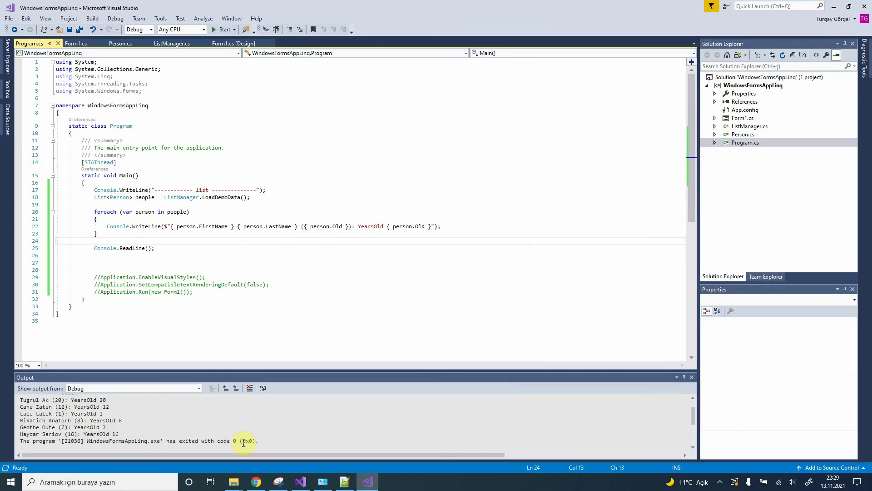
drag(121, 435, 14, 397)
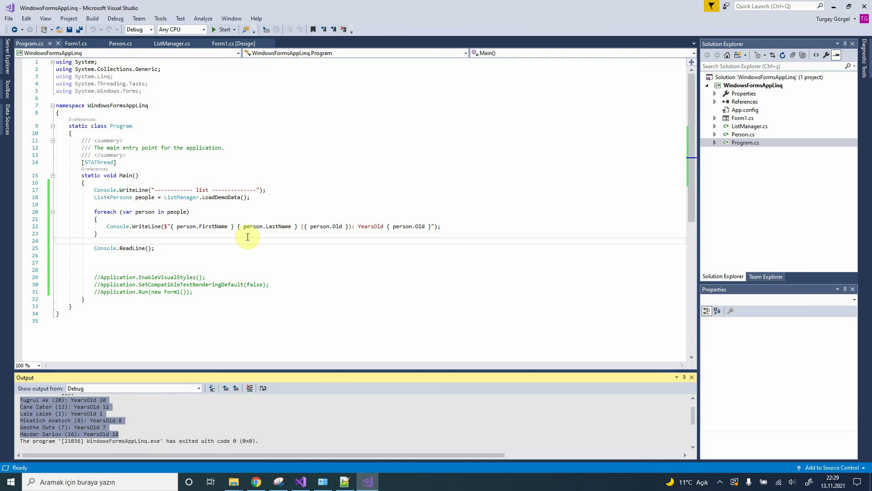
click(346, 130)
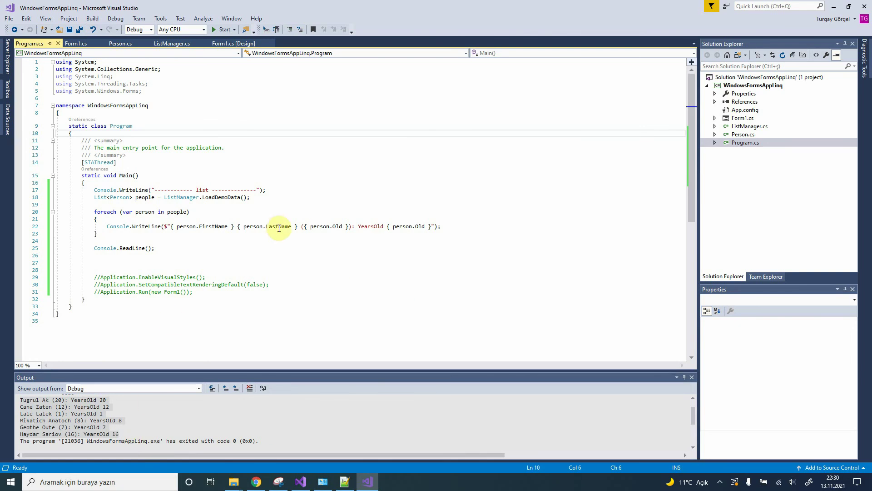
click(229, 218)
mouse_move(145, 197)
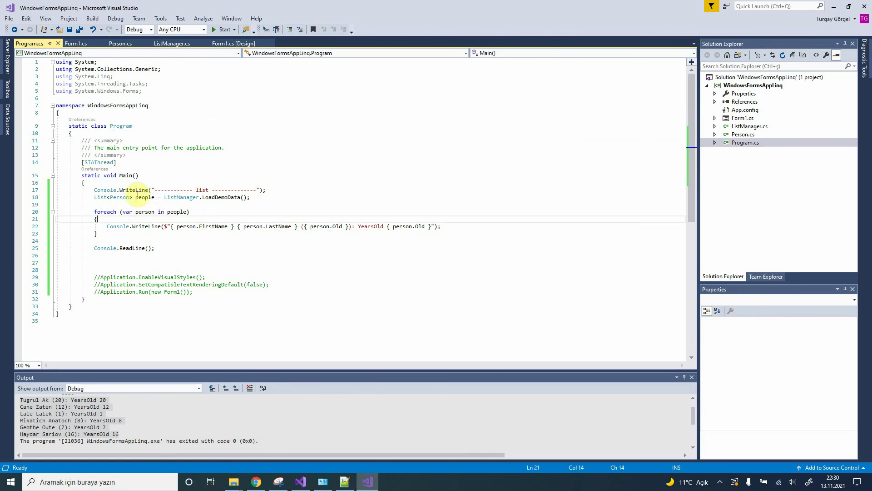
click(720, 481)
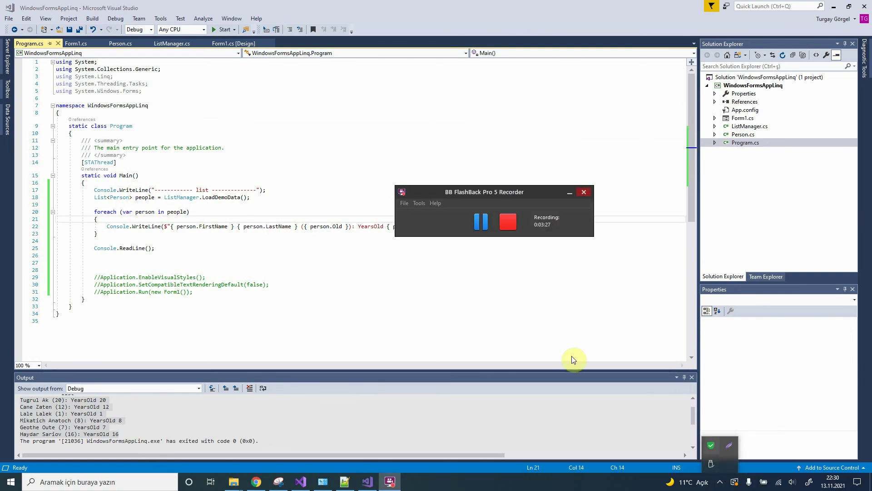